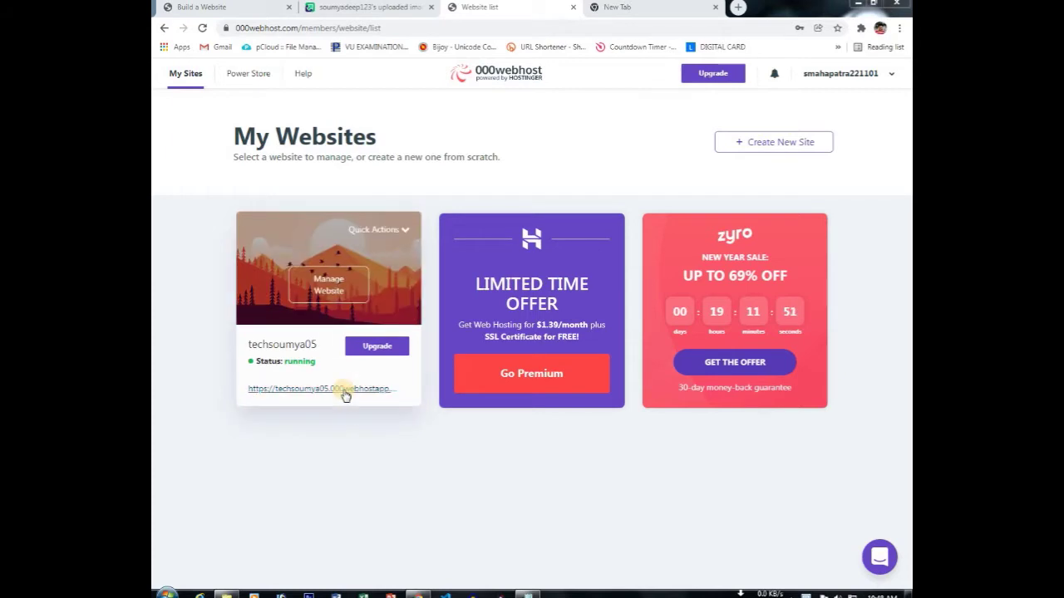
- View the live techsoumya05 site's default welcome page in a new tab, then open its management dashboard
click(345, 391)
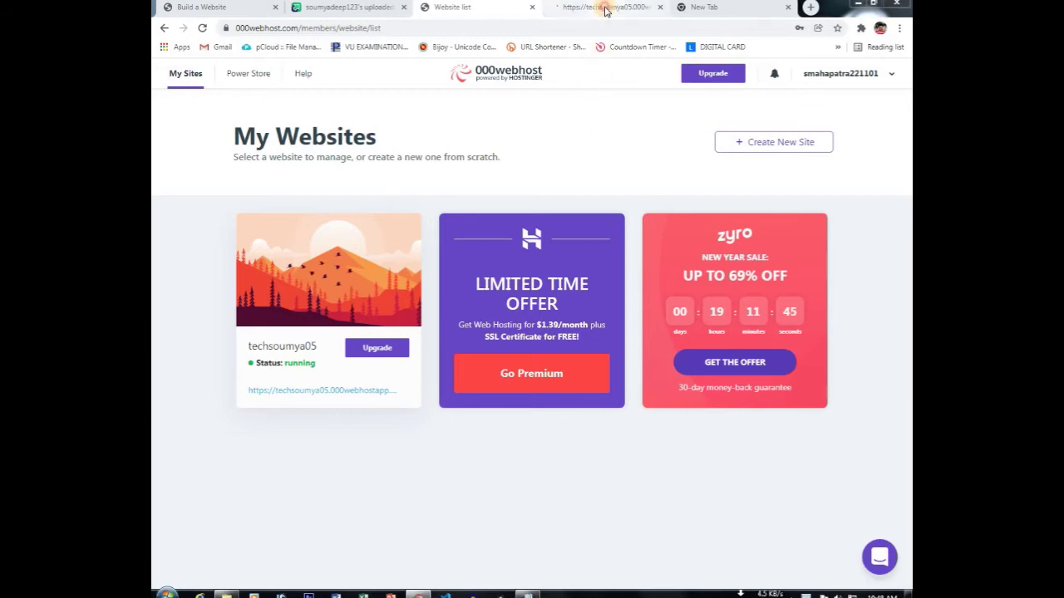
click(603, 7)
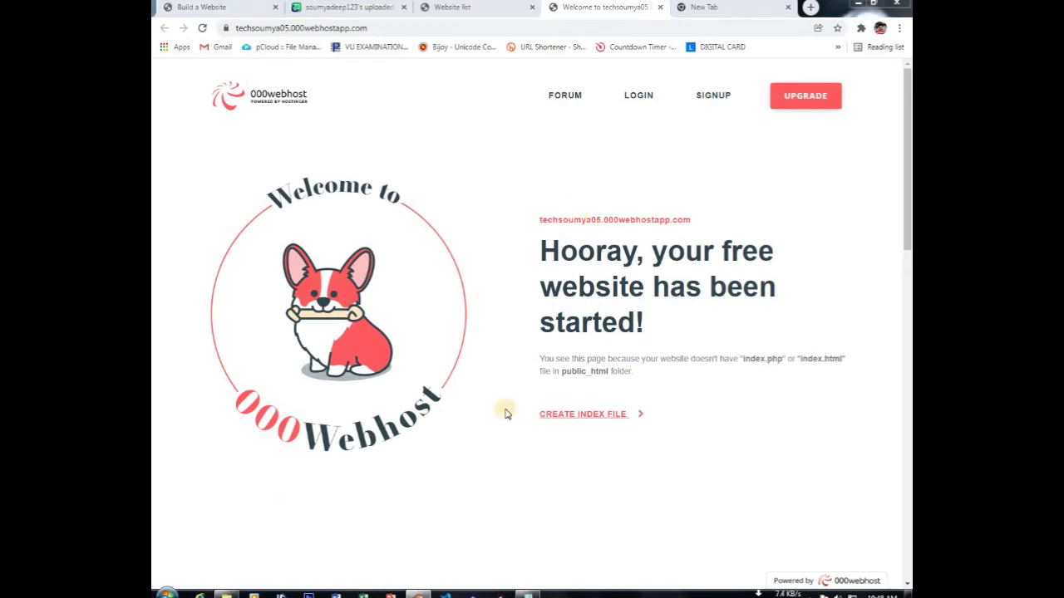
key(ctrl+shift+Tab)
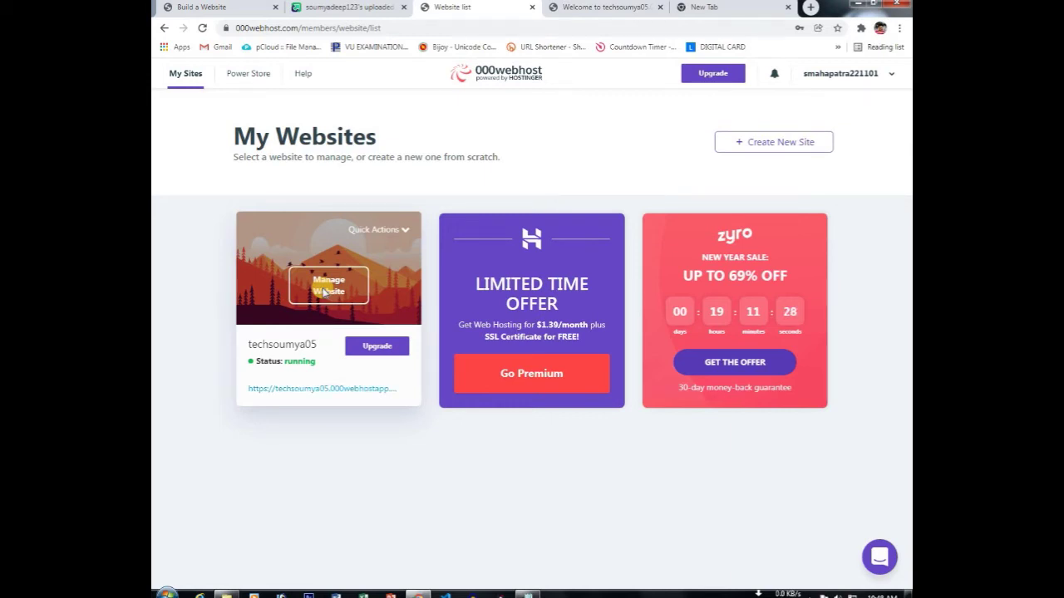
click(325, 293)
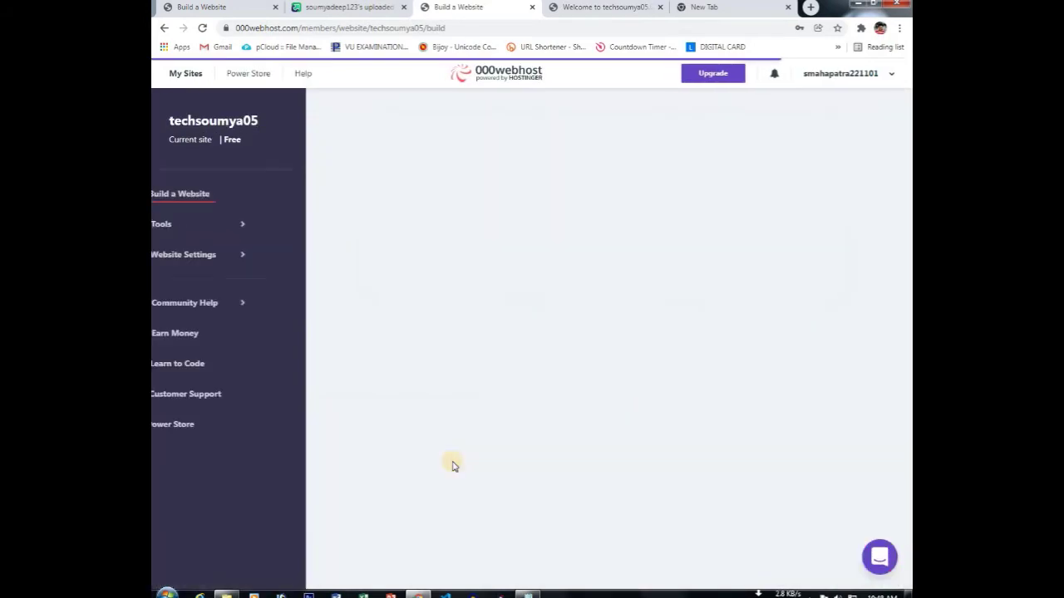
- Open the site's File Manager and enter the public_html folder
click(819, 264)
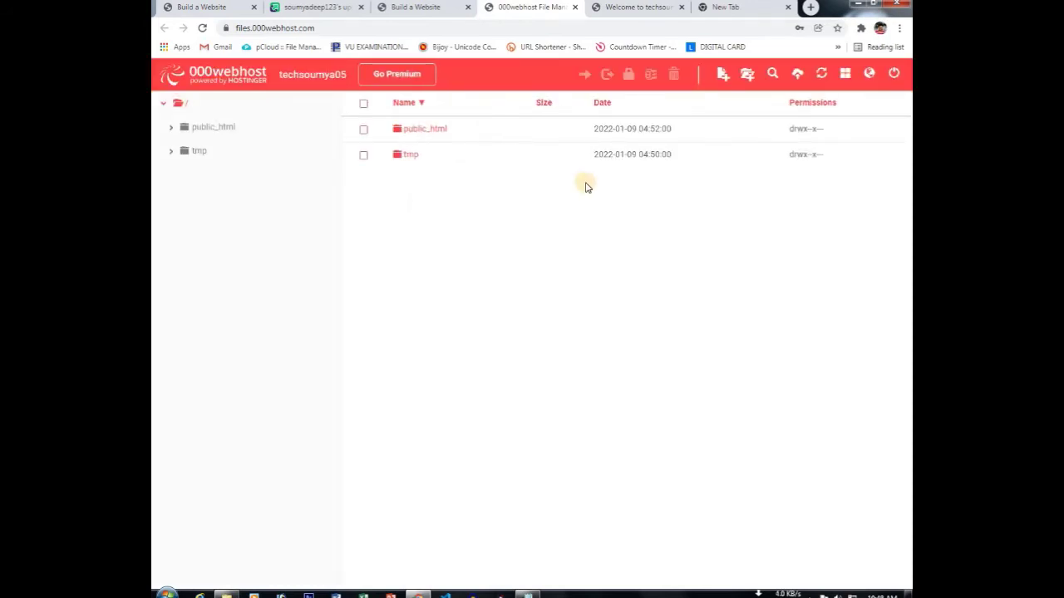
double_click(475, 129)
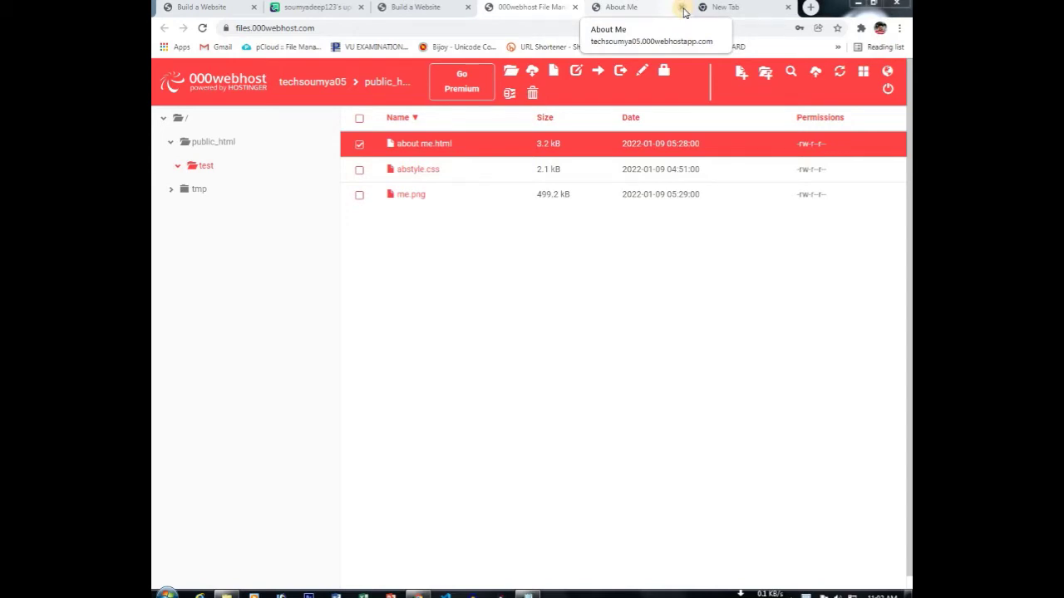
- Close the old About Me tab and load the live site at /test/about me.html
click(682, 7)
click(416, 7)
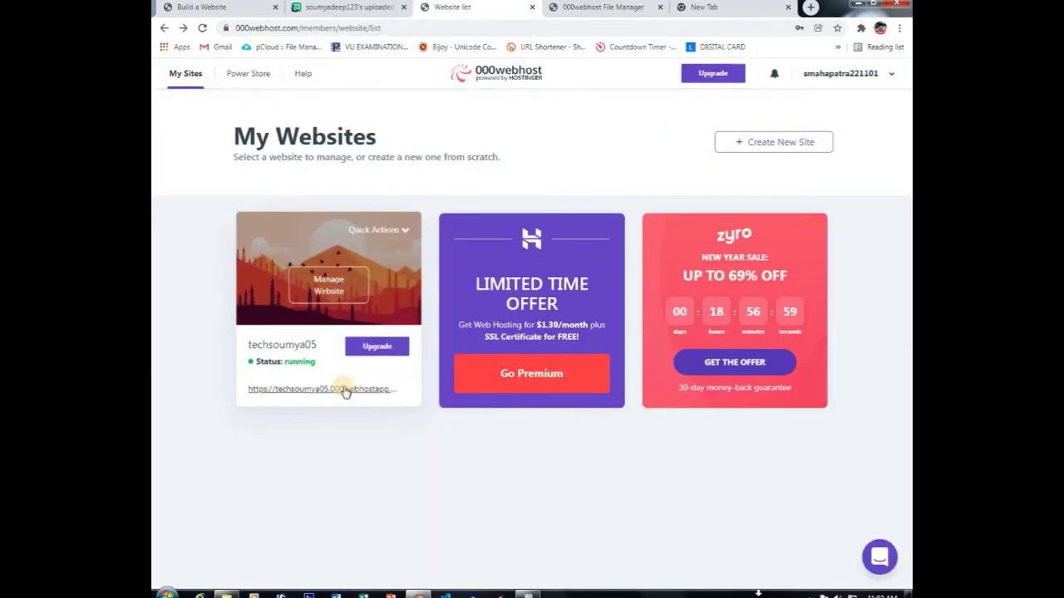
click(345, 389)
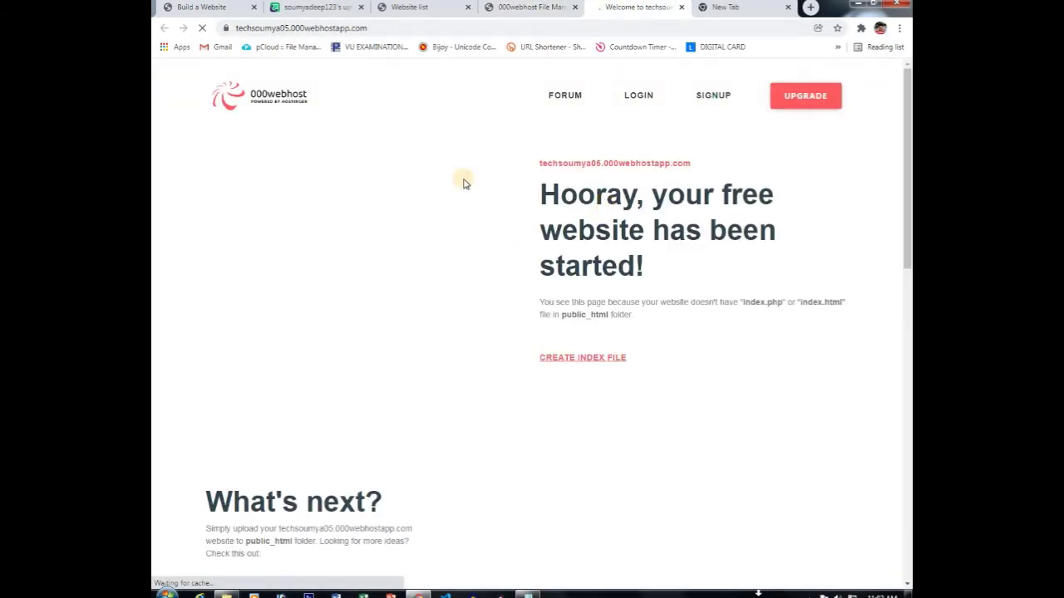
click(385, 28)
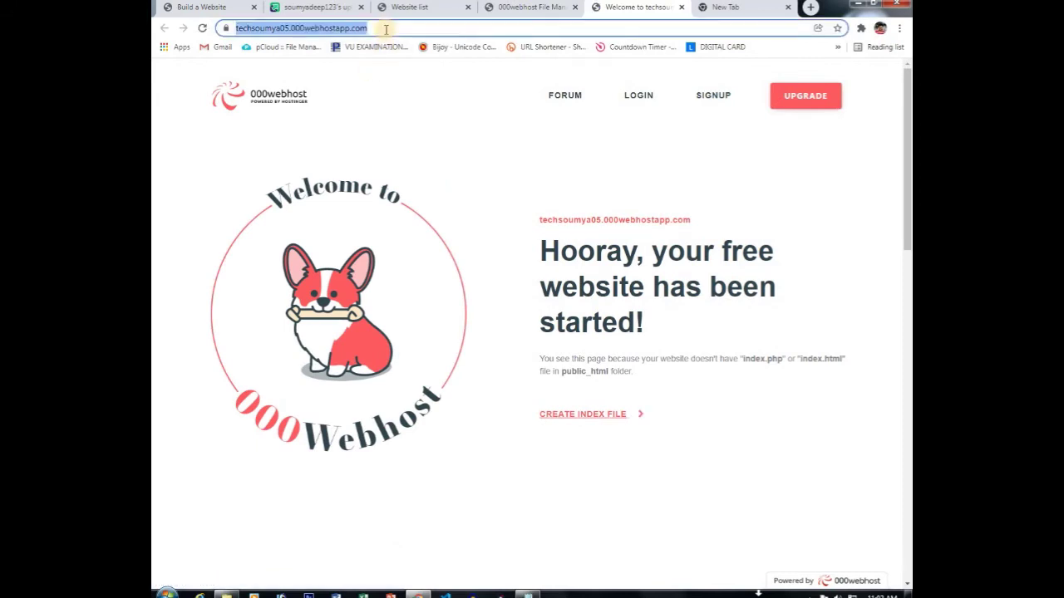
key(End)
text(/)
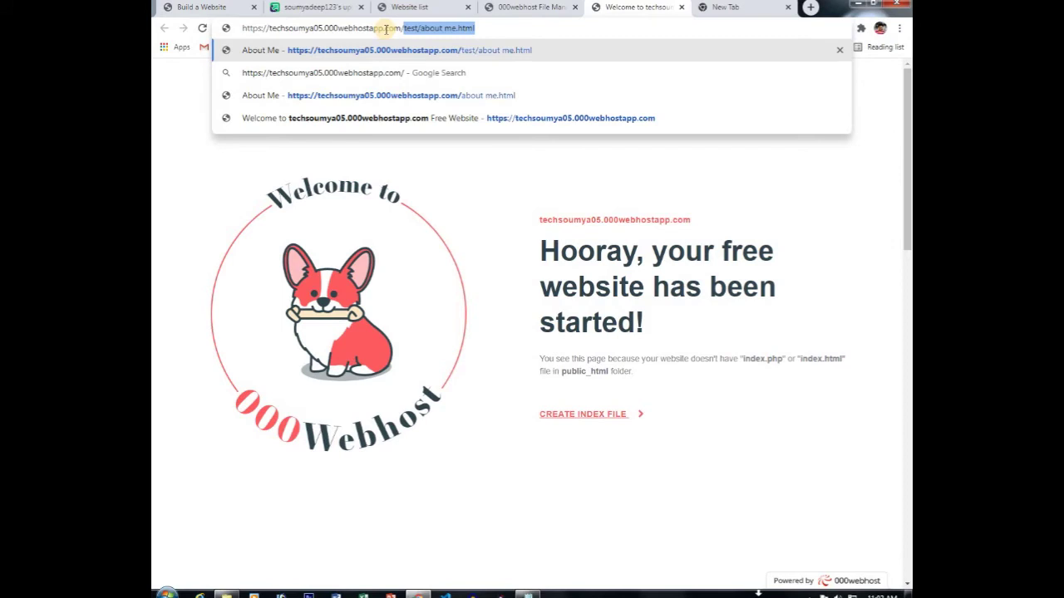
text(test)
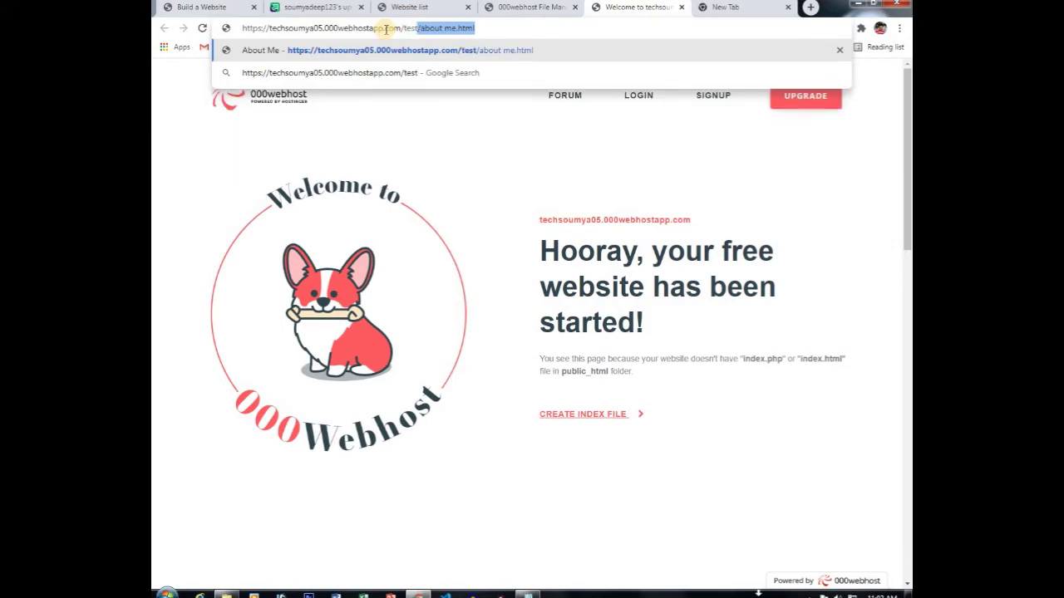
text(/)
text(abo)
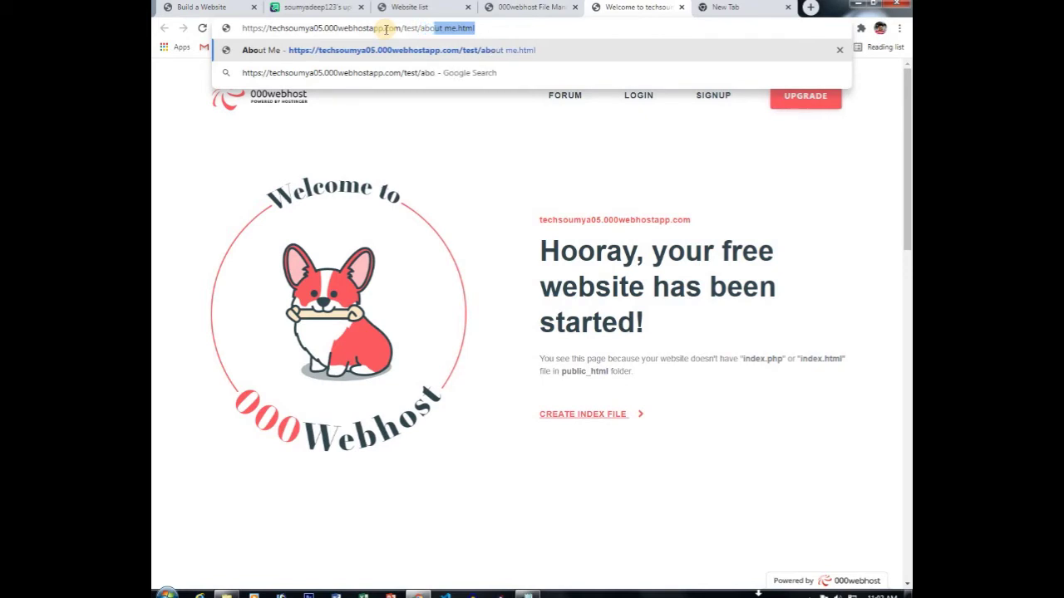
text(ut me)
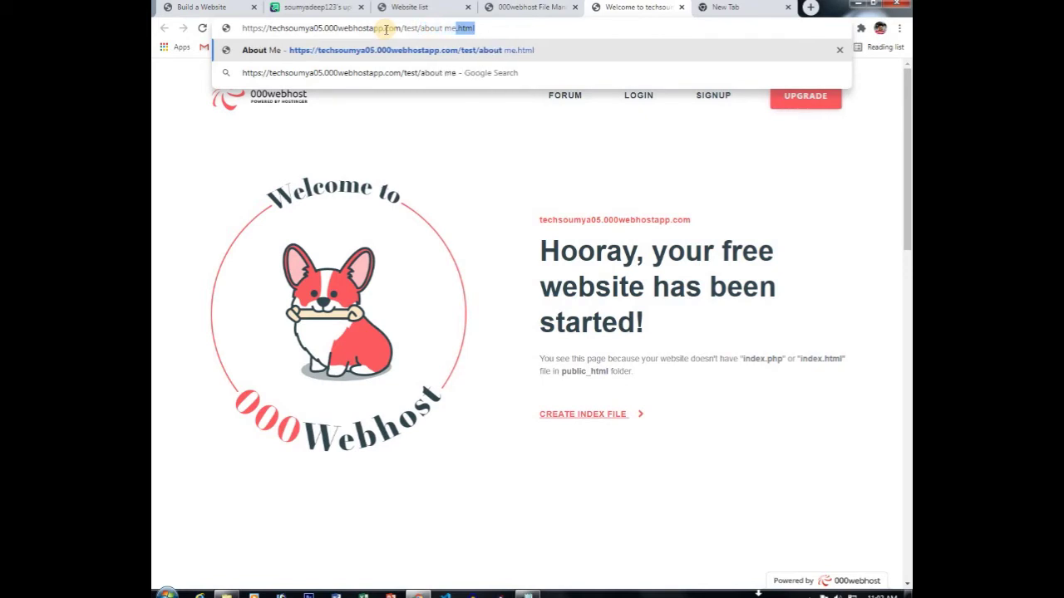
text(.html)
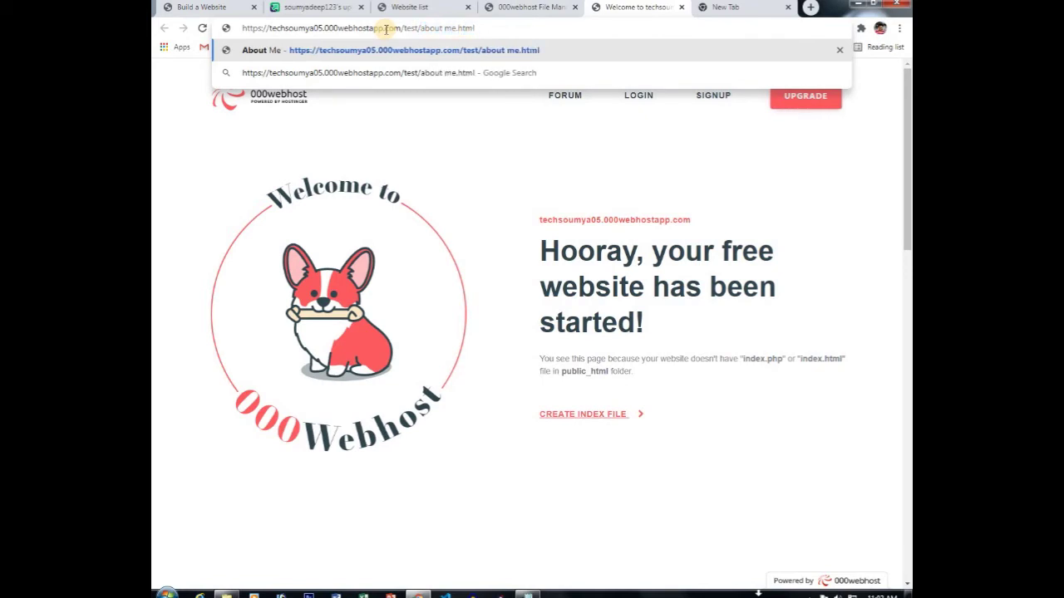
key(Return)
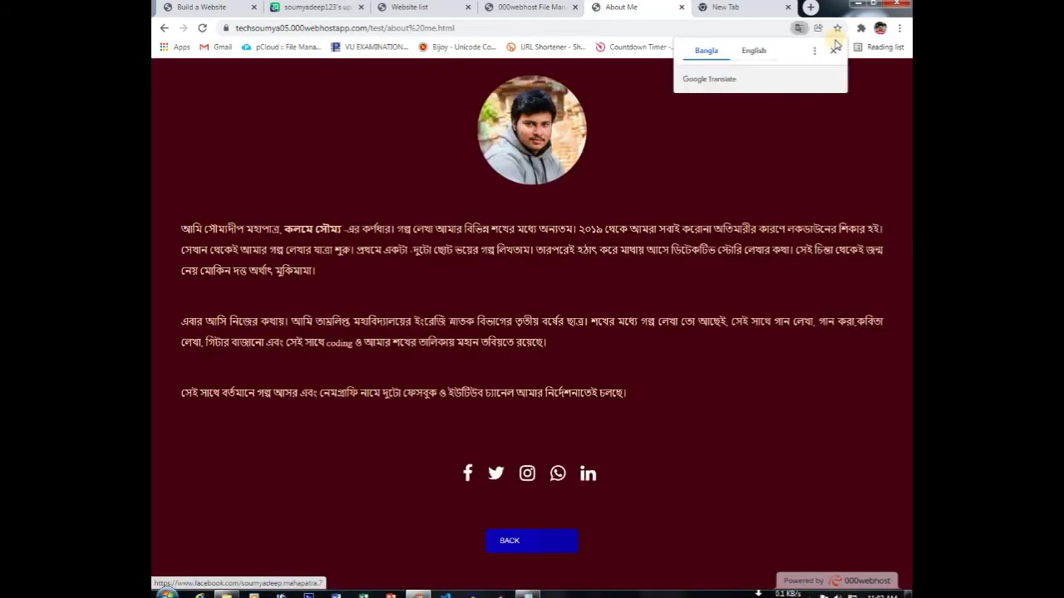
- Dismiss the translation offer on the About Me page and go back to the File Manager
click(835, 50)
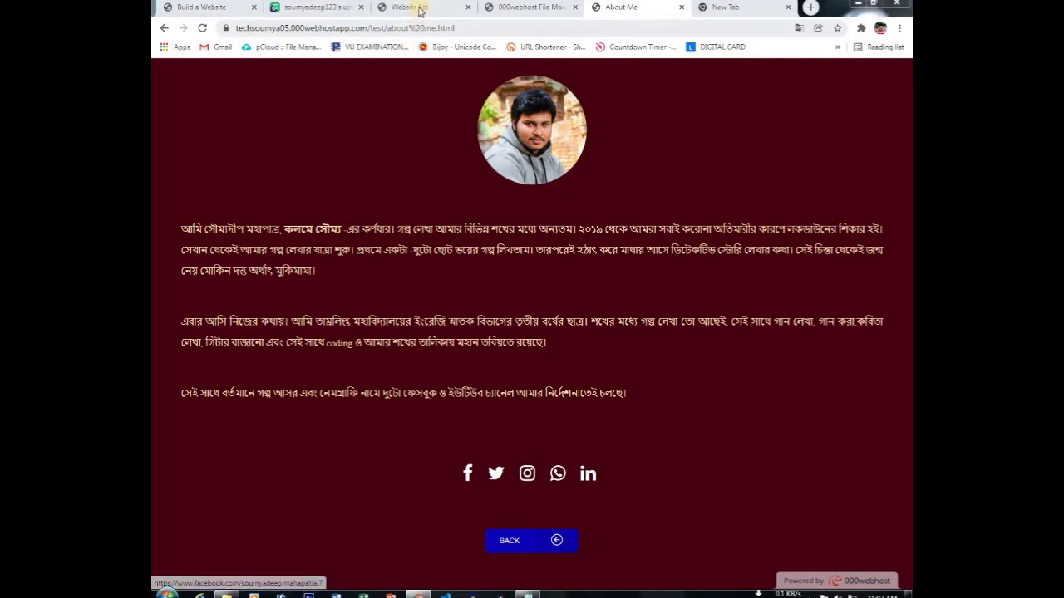
click(415, 8)
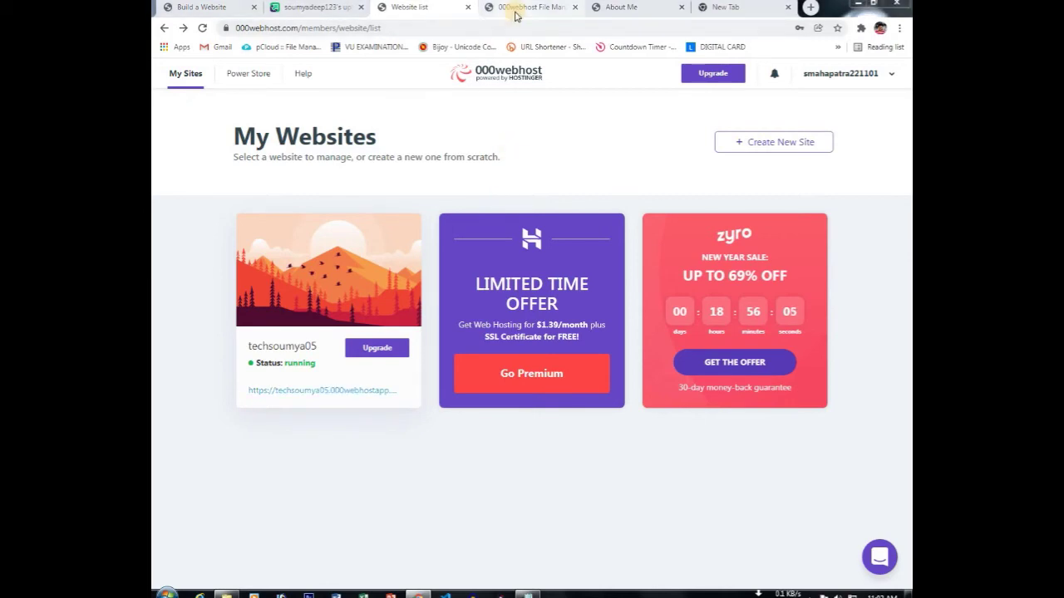
click(509, 8)
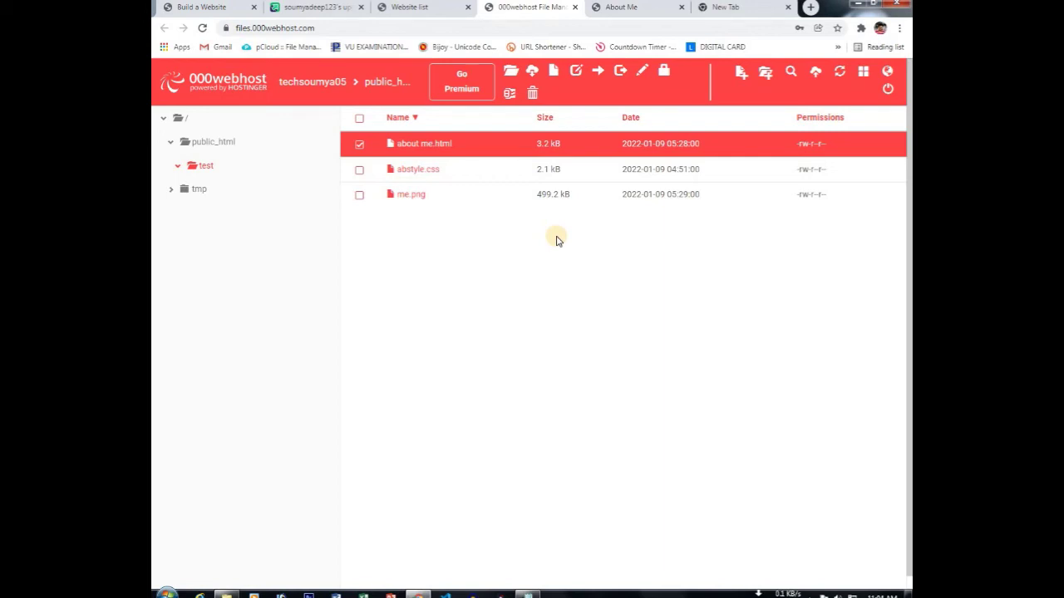
- Select only me.png in the test folder and confirm its deletion
click(359, 196)
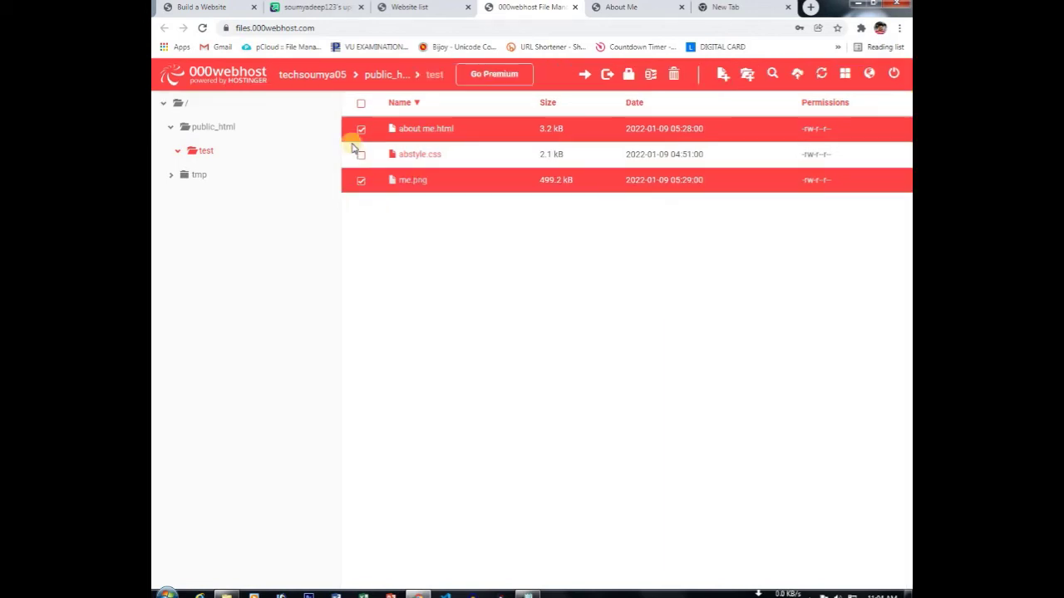
click(361, 128)
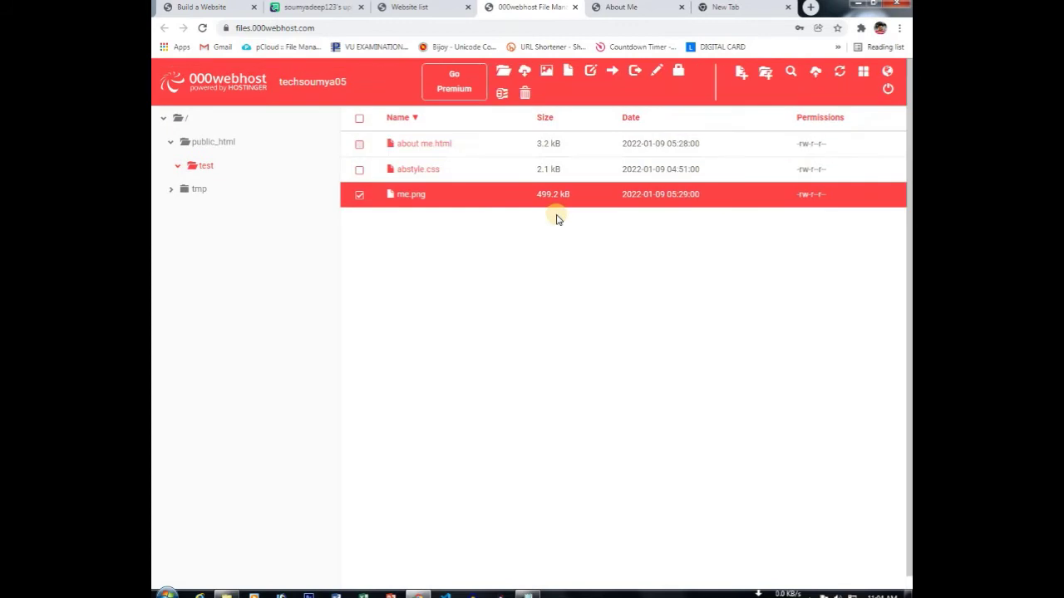
click(528, 93)
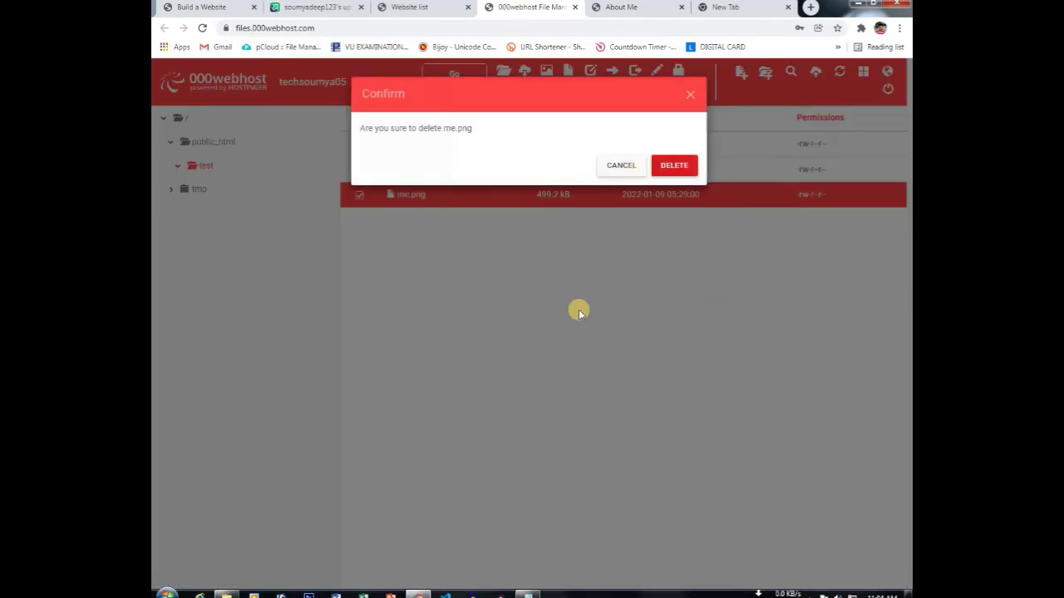
key(Return)
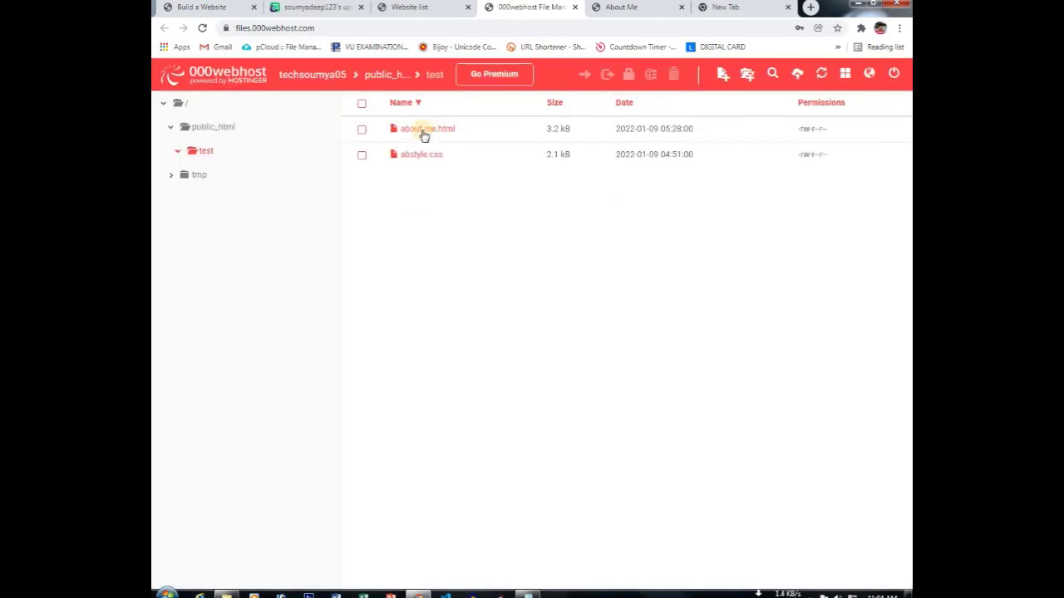
- Reload the About Me page to see the broken photo, then switch to the Imgur uploads page
click(607, 7)
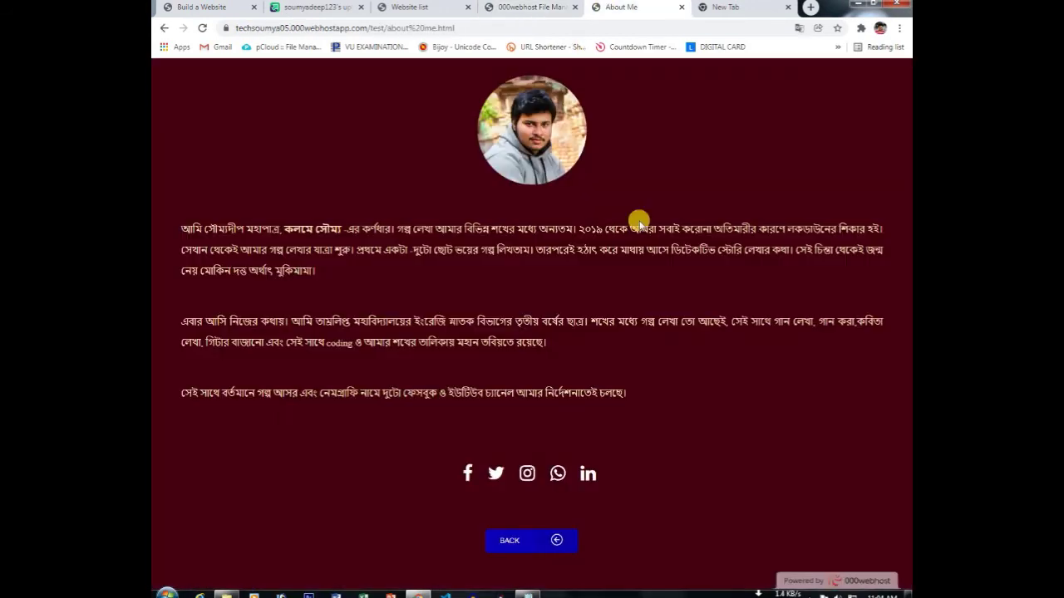
key(F5)
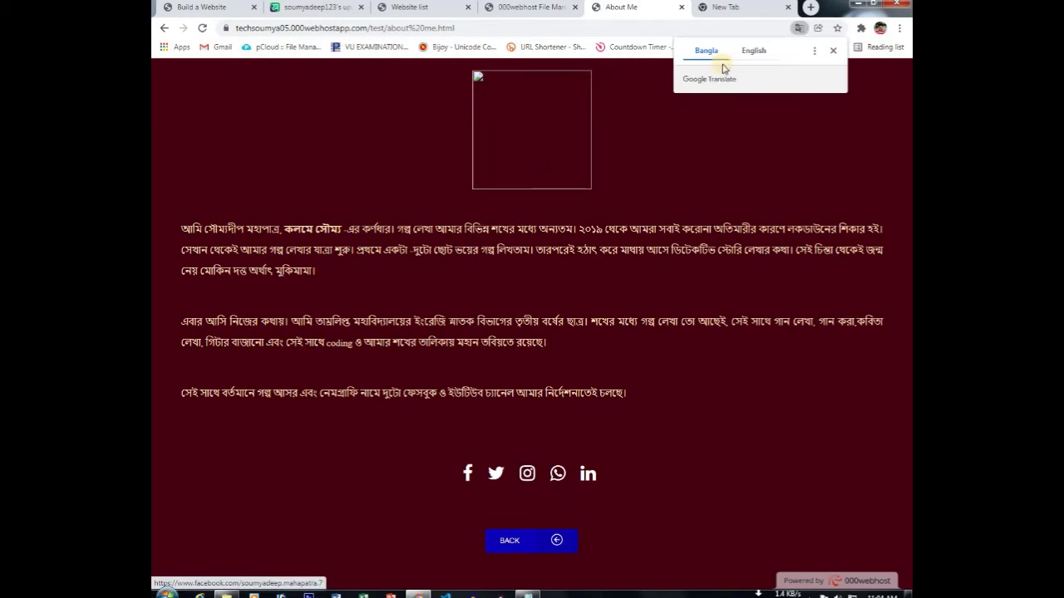
click(832, 51)
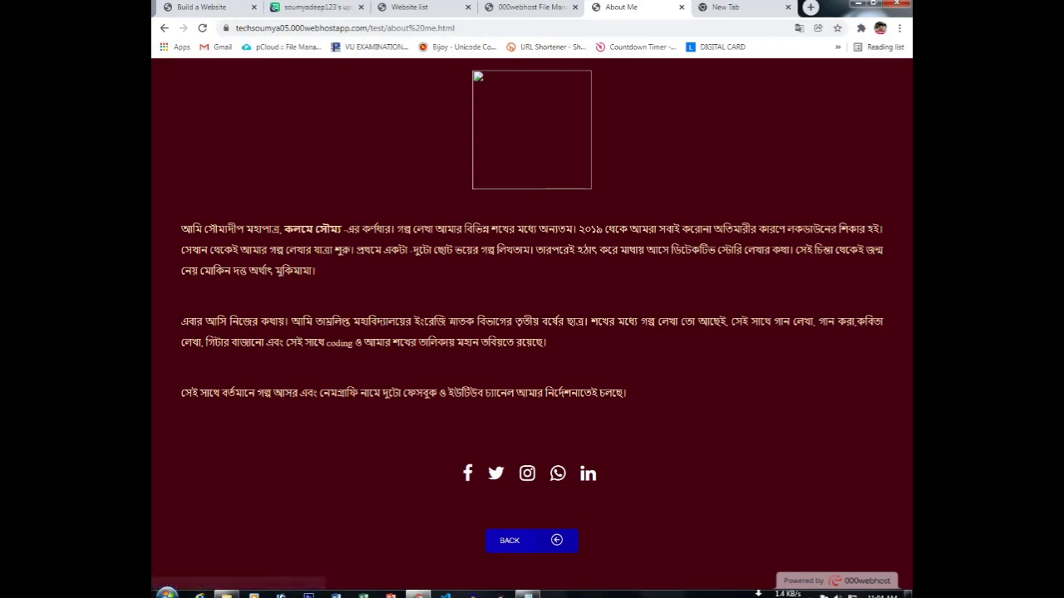
click(314, 6)
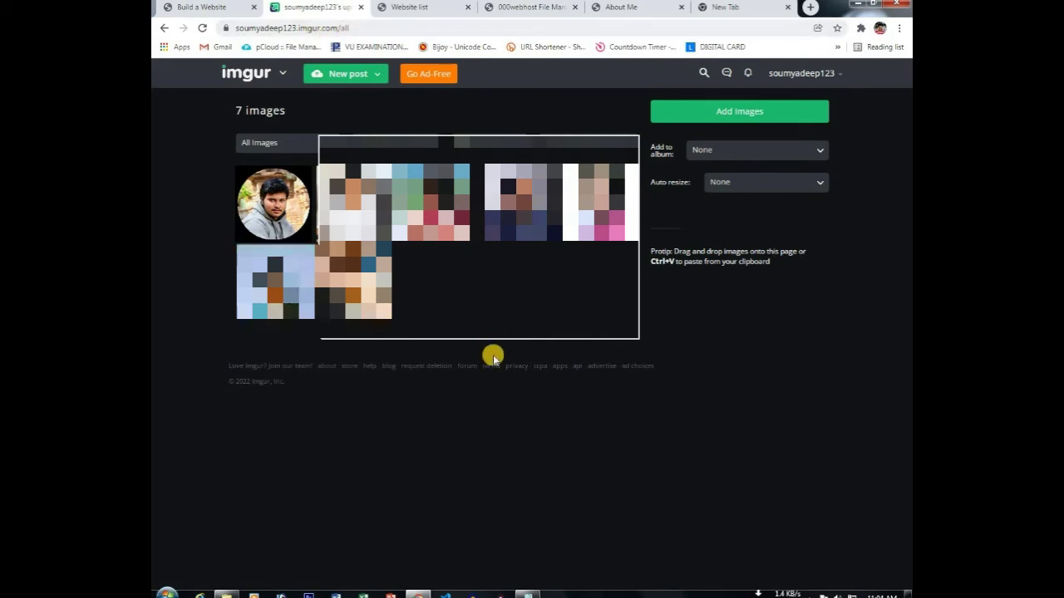
- Open me.png on Imgur and copy its direct link i.imgur.com/uo2VAPS.png
click(258, 189)
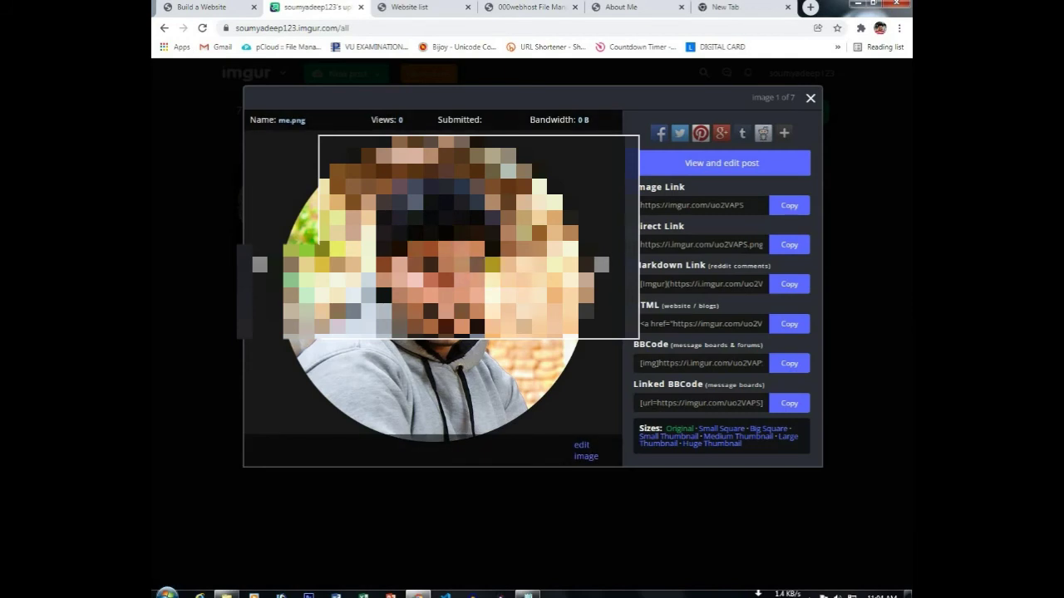
click(787, 246)
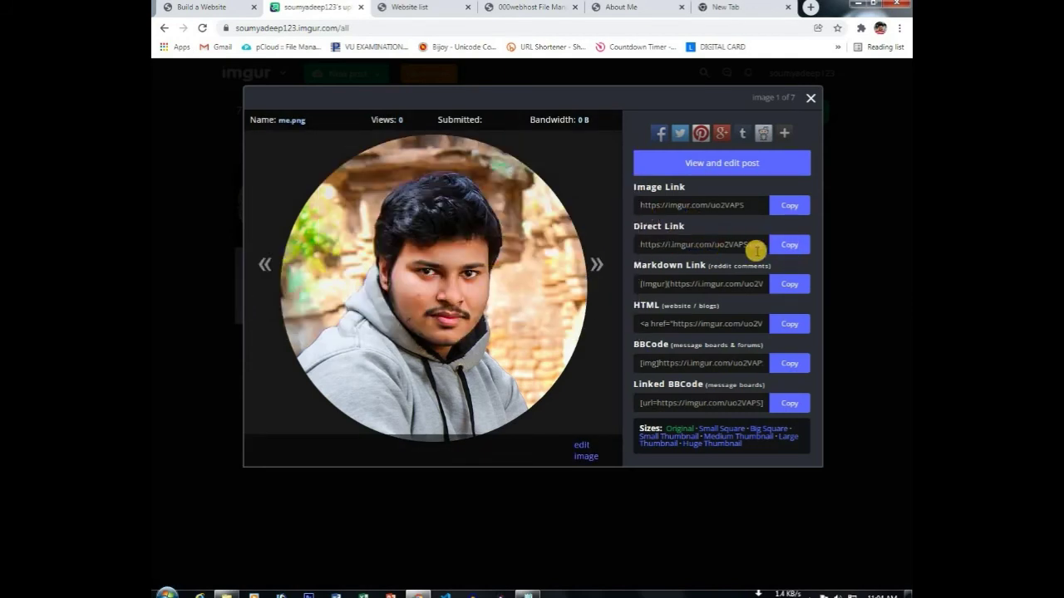
click(787, 248)
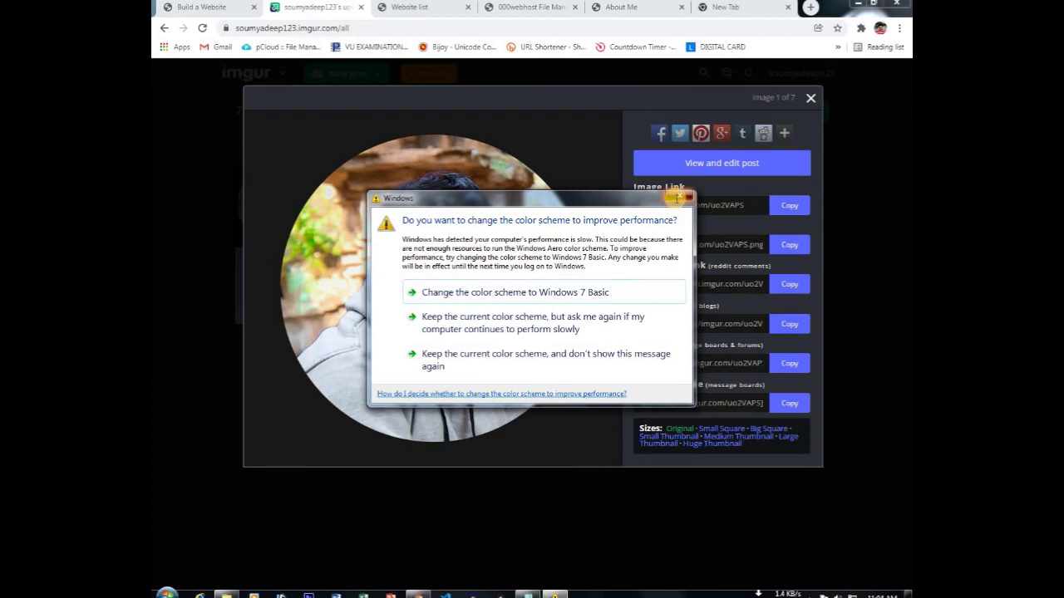
click(686, 198)
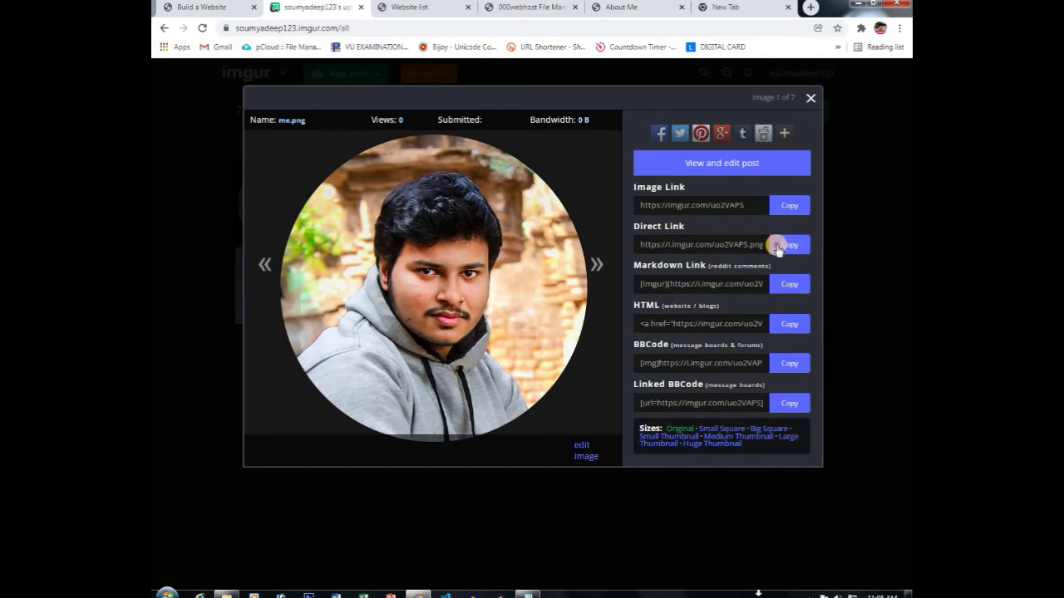
click(788, 245)
click(790, 245)
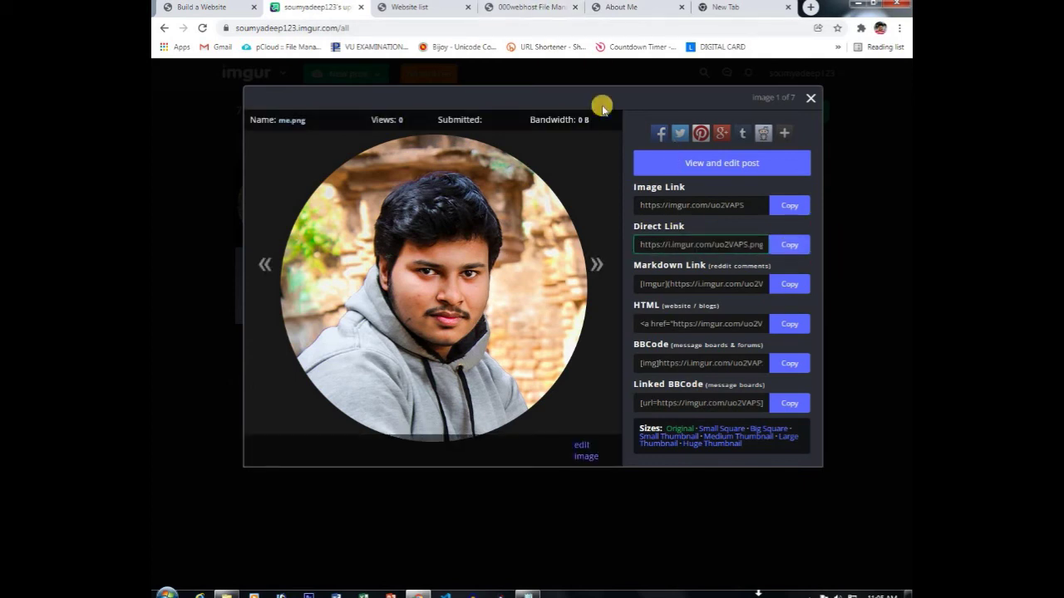
click(539, 8)
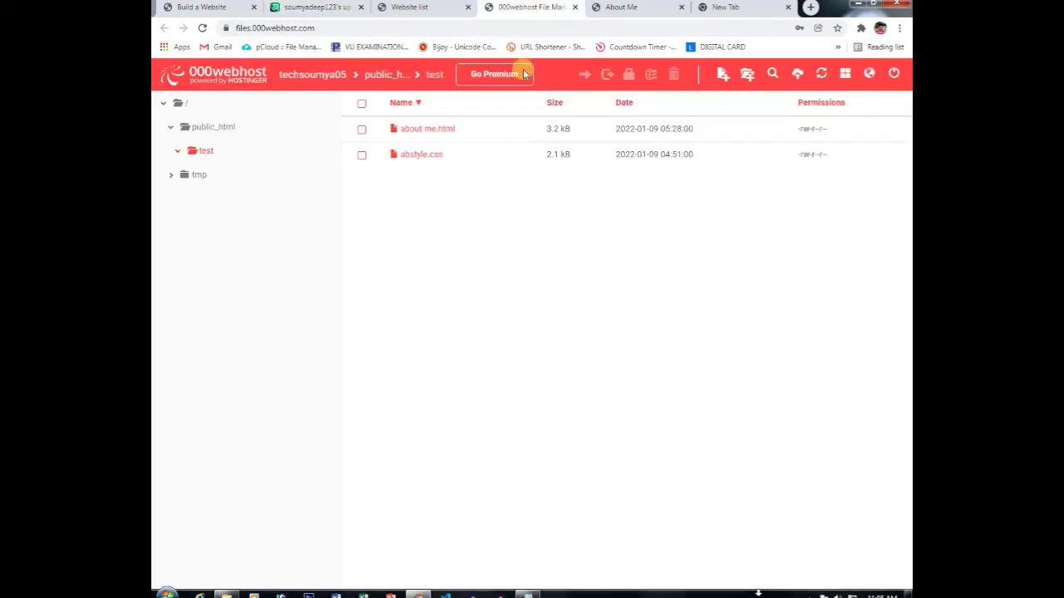
click(466, 143)
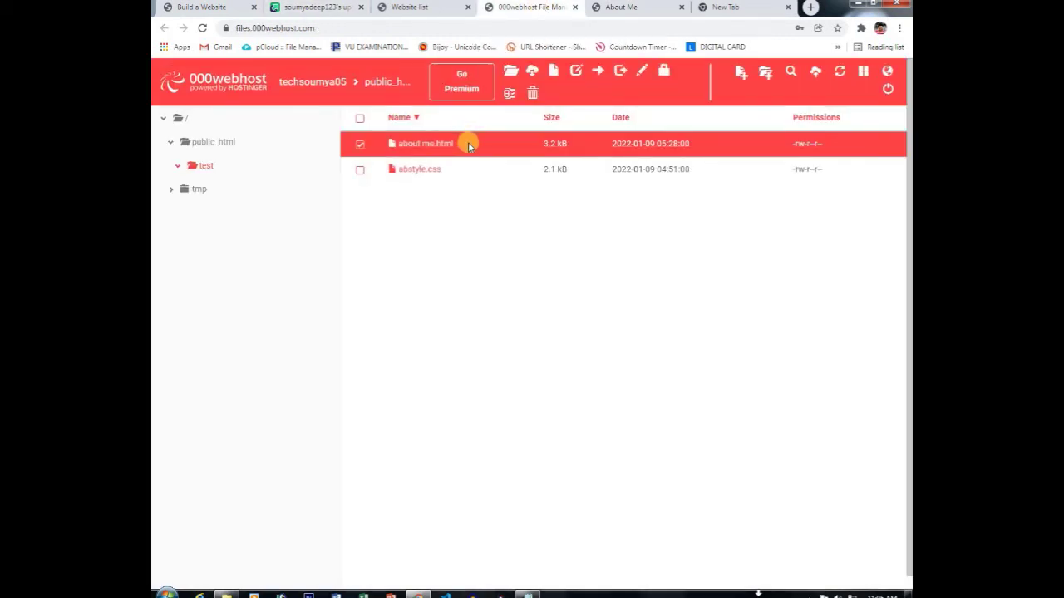
double_click(468, 143)
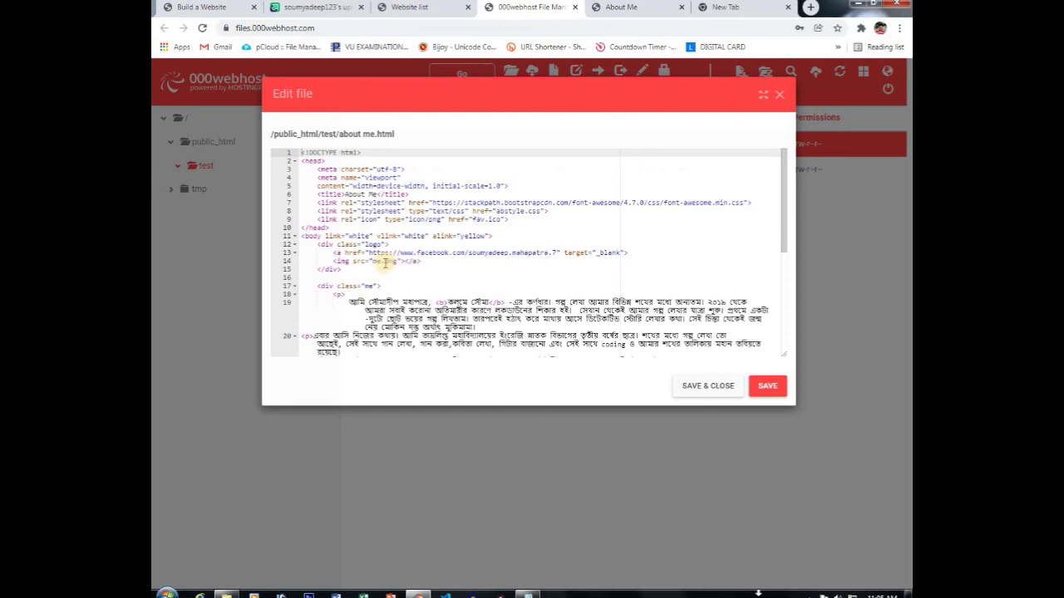
drag(397, 262, 374, 266)
key(ctrl+v)
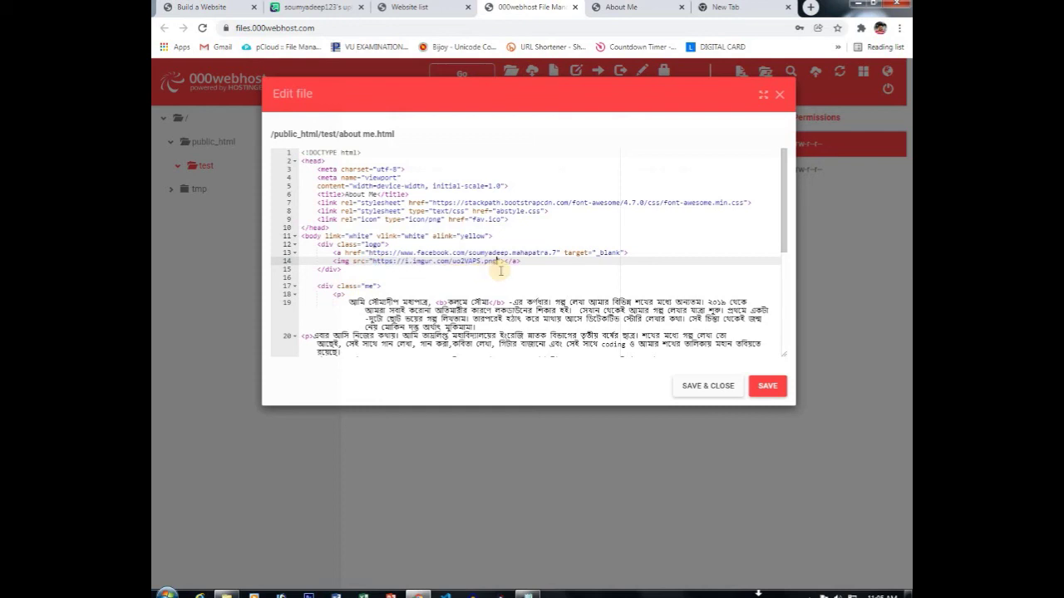
click(767, 386)
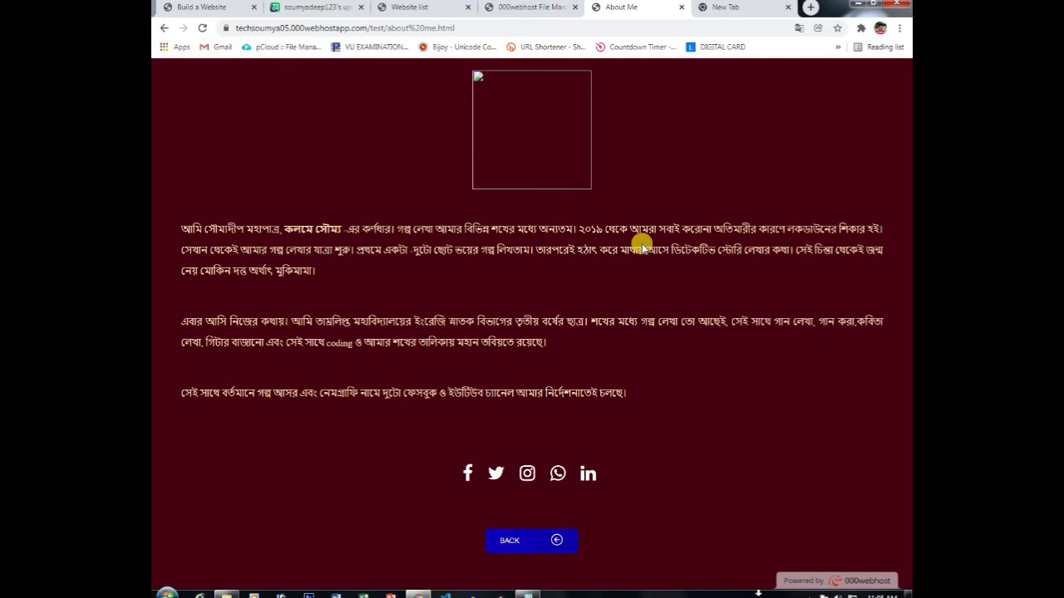
- Reload the About Me page and dismiss the translation offer to see the Imgur-hosted photo
key(F5)
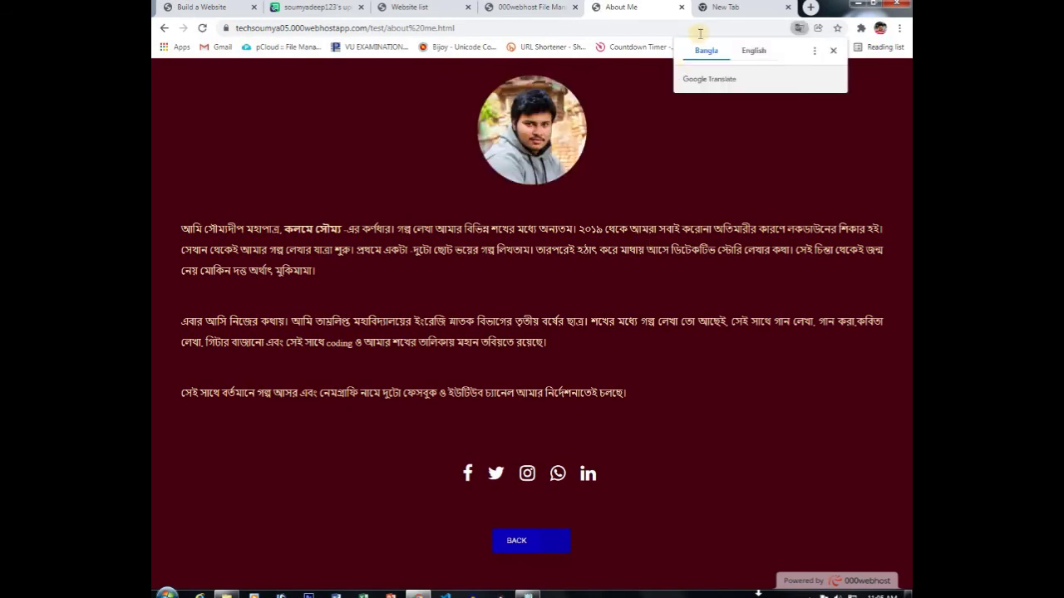
click(646, 86)
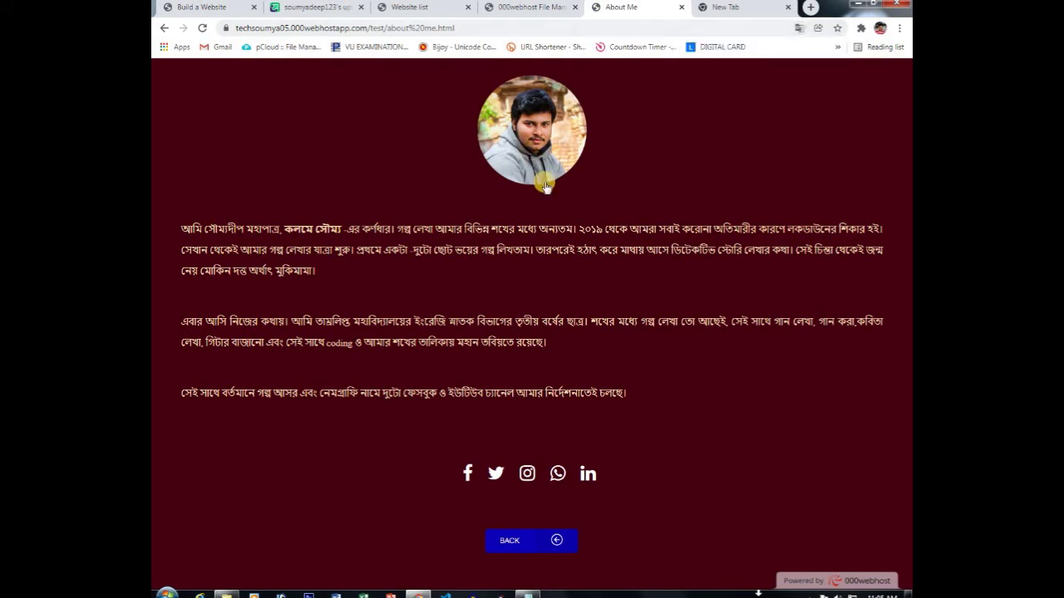